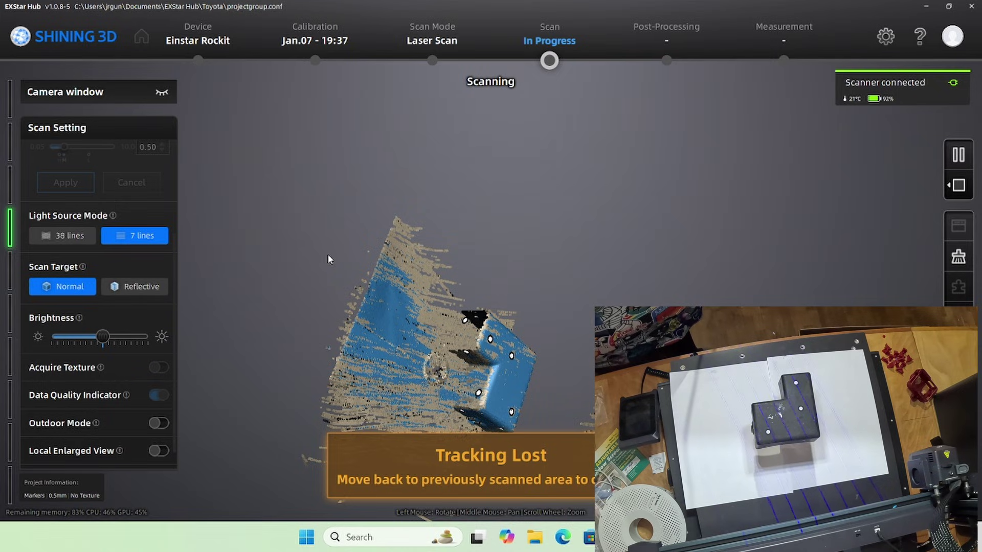
pyautogui.click(88, 242)
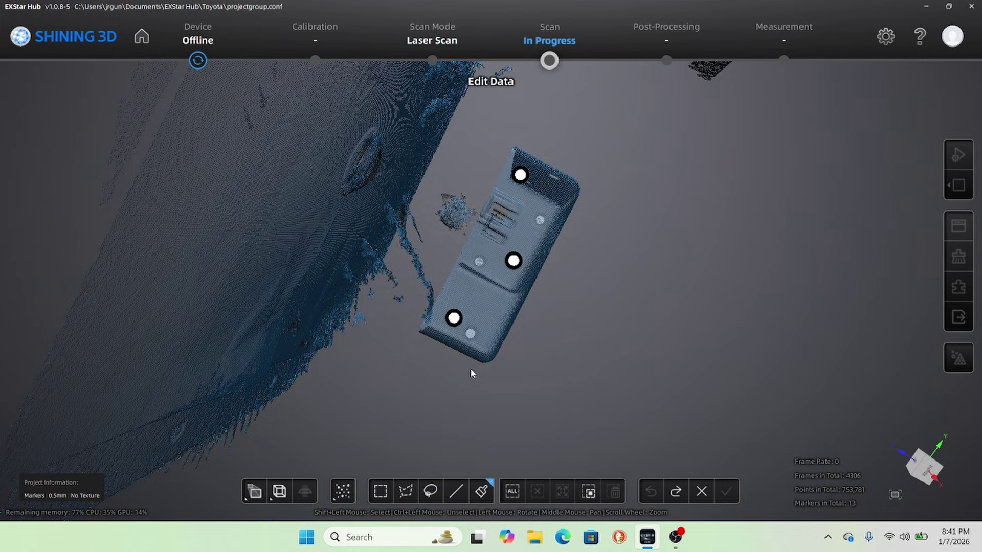
# Delete all scanned points outside the L-shaped box by selecting the whole point cloud and deselecting the box
pyautogui.moveTo(470, 373); pyautogui.dragTo(480, 359)
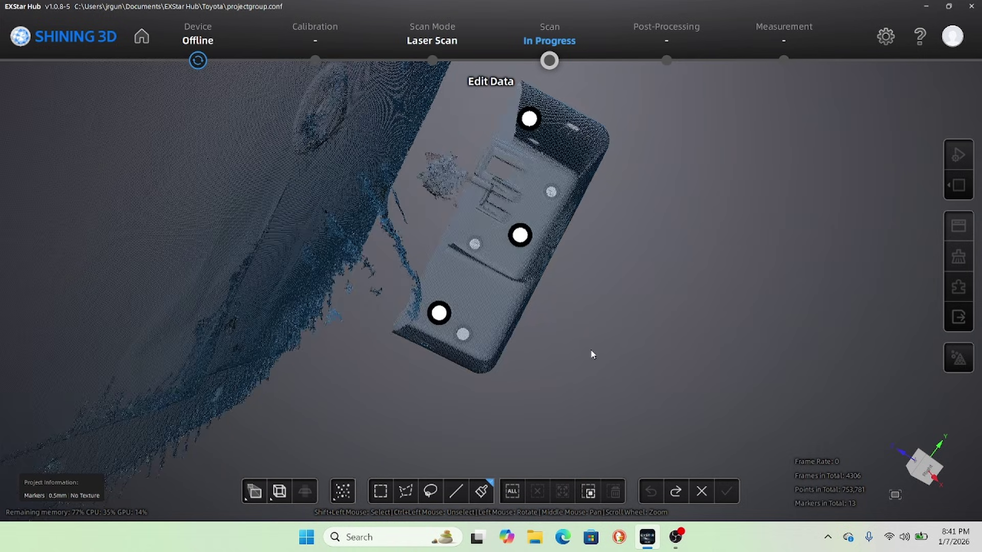
pyautogui.moveTo(592, 354); pyautogui.dragTo(624, 358)
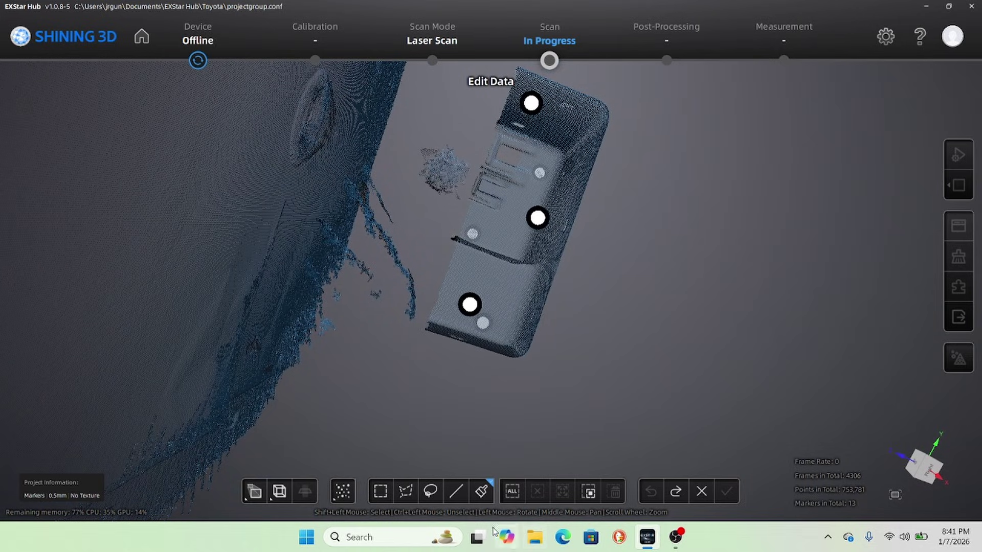
pyautogui.click(513, 492)
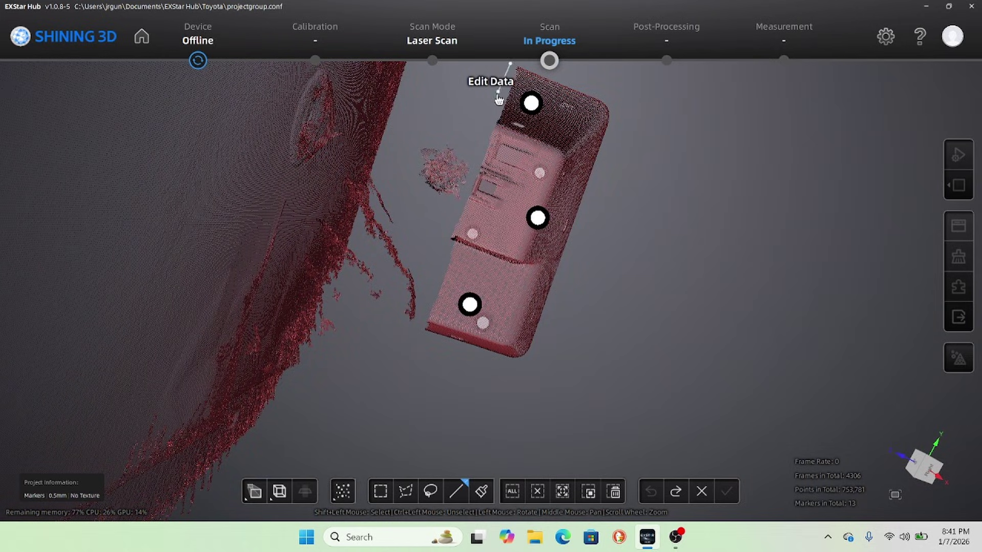
pyautogui.keyDown('ctrl'); pyautogui.moveTo(498, 99); pyautogui.dragTo(398, 389); pyautogui.keyUp('ctrl')
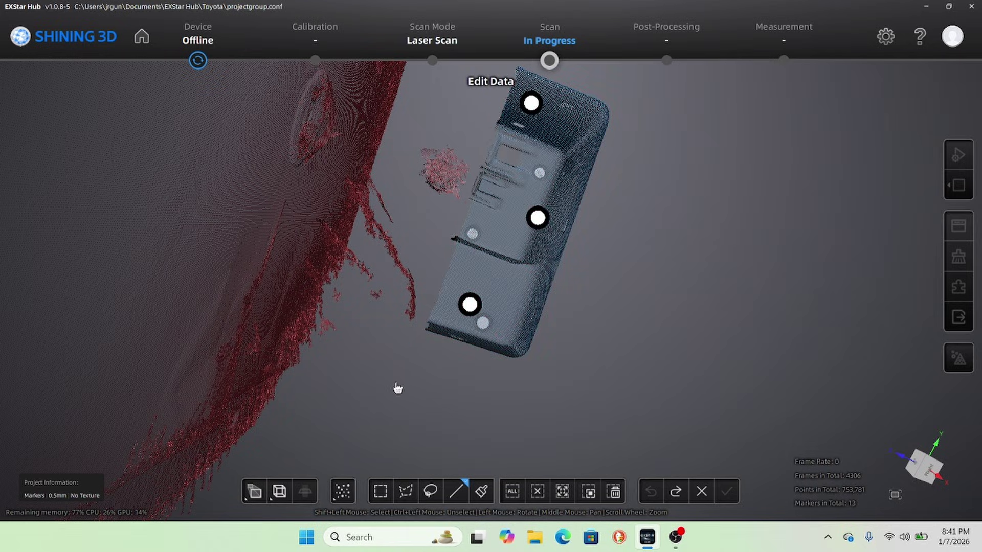
pyautogui.click(614, 491)
# Check the cleaned L-shaped box from several sides and apply the point cloud edits
pyautogui.scroll(5, 629, 271)
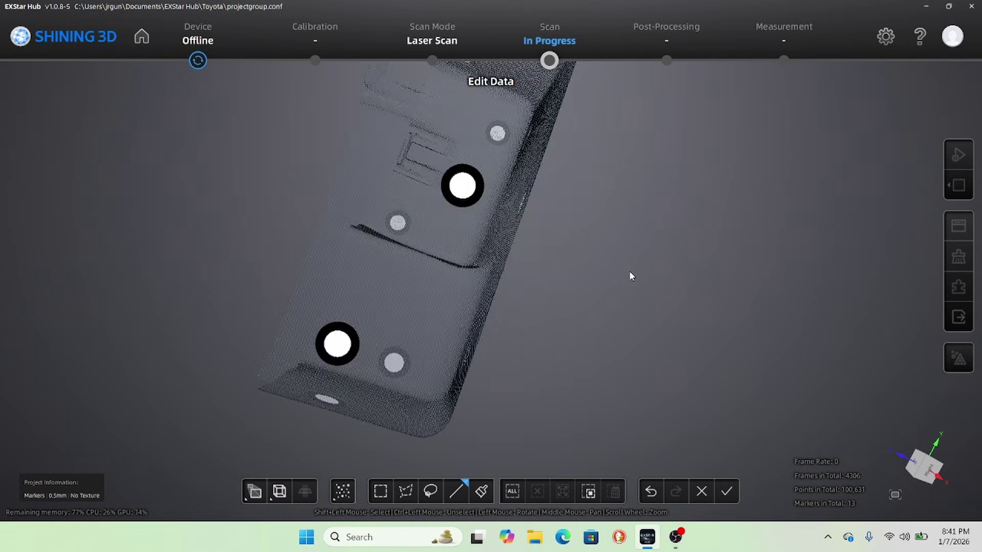
pyautogui.scroll(-7, 629, 274)
pyautogui.moveTo(632, 276); pyautogui.dragTo(217, 206)
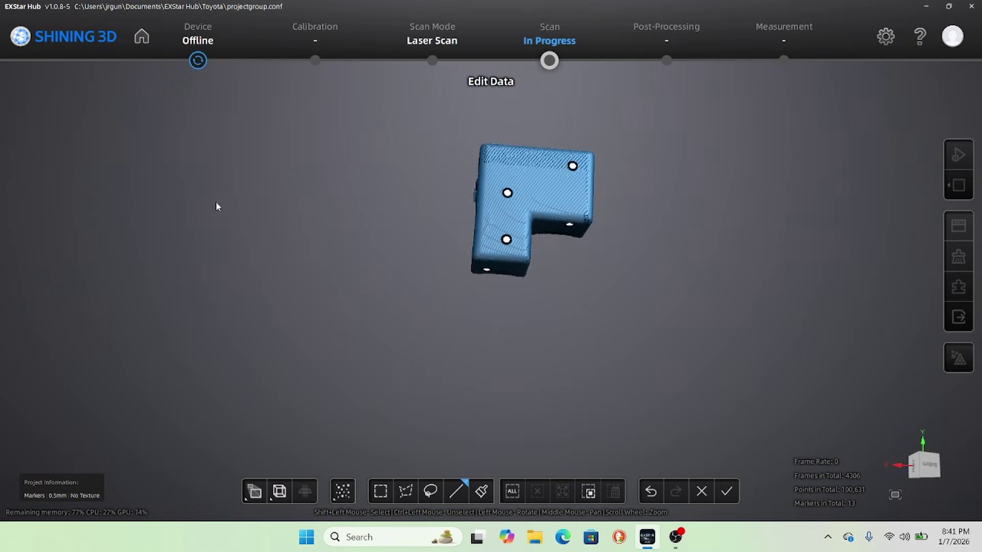
pyautogui.scroll(-6, 516, 259)
pyautogui.scroll(8, 546, 242)
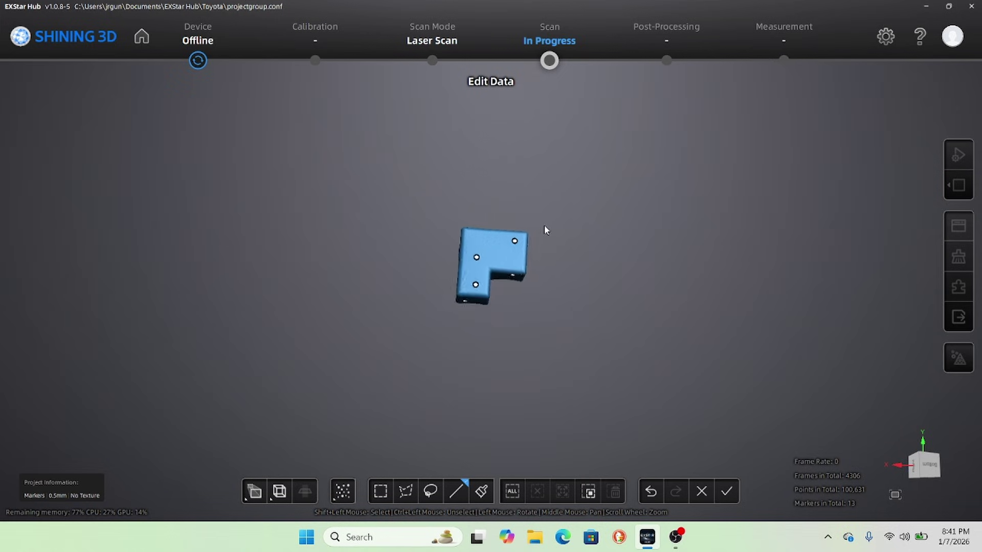
pyautogui.moveTo(544, 326); pyautogui.dragTo(538, 385)
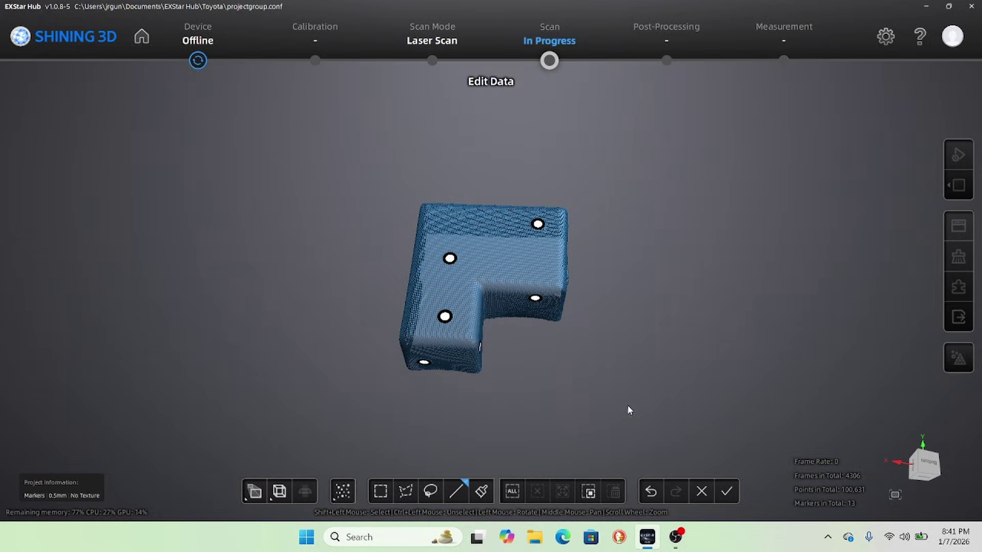
pyautogui.click(724, 497)
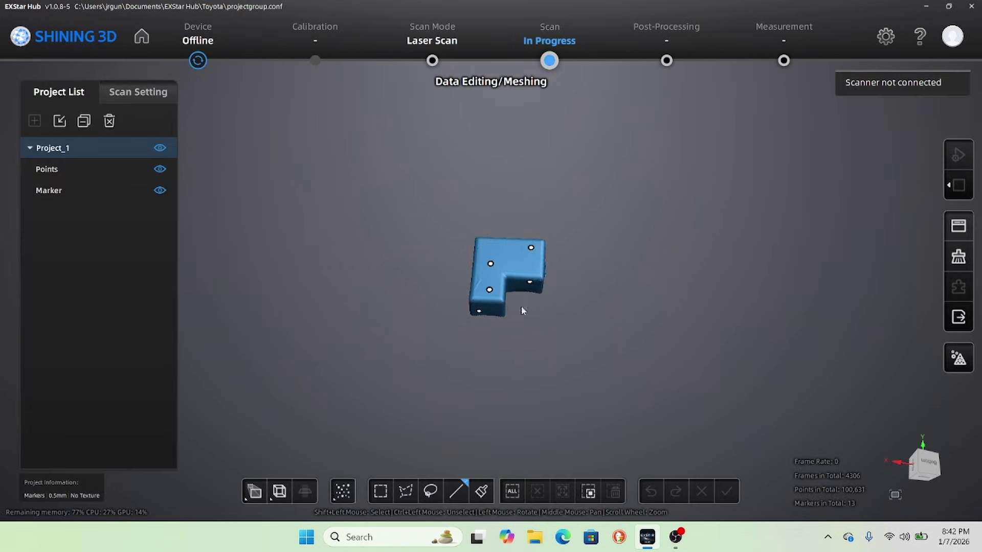
# Start meshing the cleaned box scan, choosing a Watertight model with the High filter
pyautogui.moveTo(488, 335); pyautogui.dragTo(603, 356)
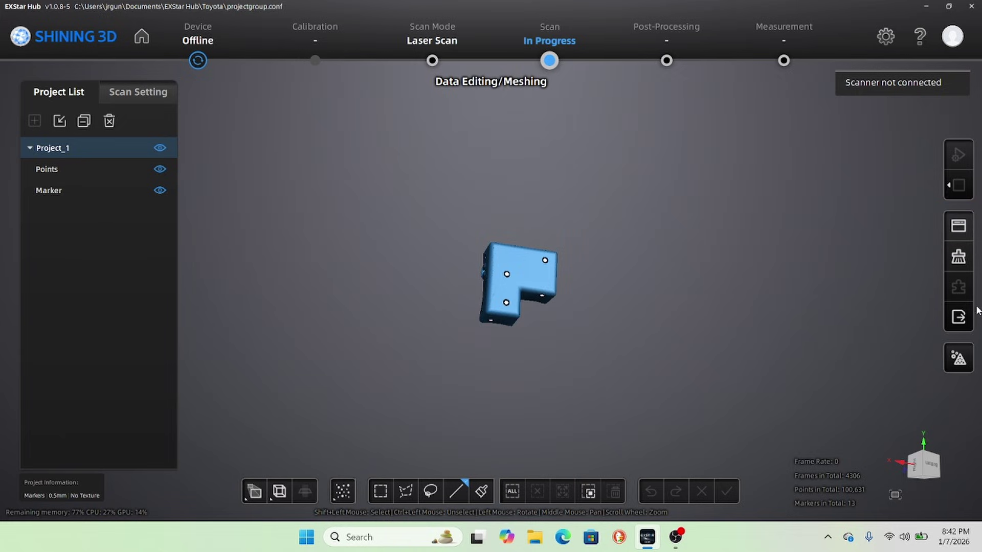
pyautogui.click(960, 368)
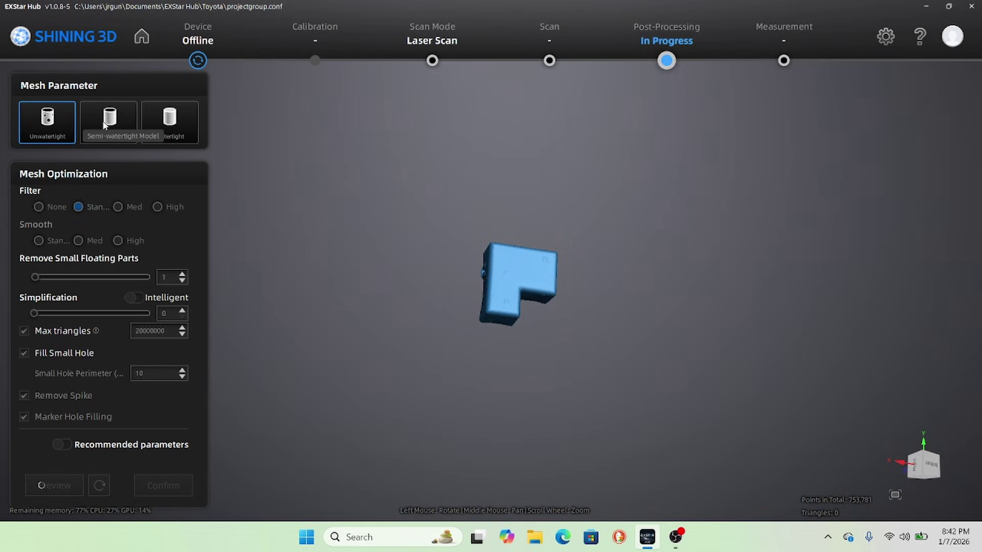
pyautogui.click(181, 120)
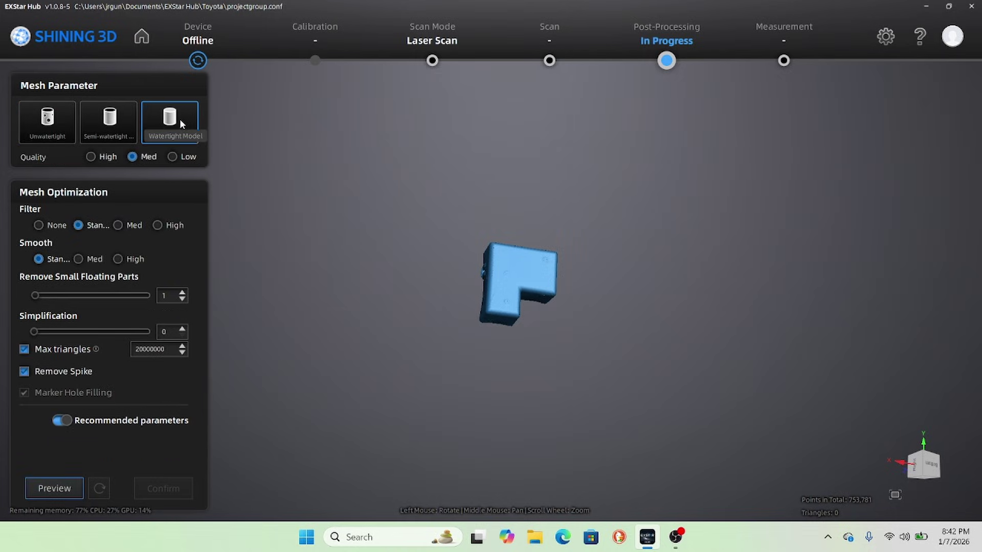
pyautogui.click(158, 225)
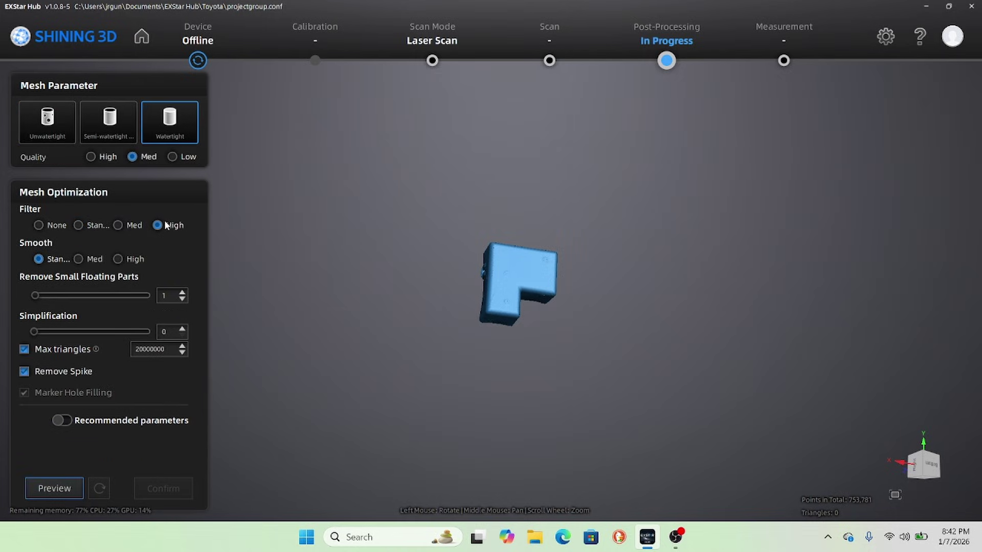
# Set small floating parts removal to 4, max triangles to 40000 and smoothing to Med, and generate the mesh preview
pyautogui.click(183, 293)
pyautogui.click(184, 292)
pyautogui.write('40')
pyautogui.scroll(-3, 121, 348)
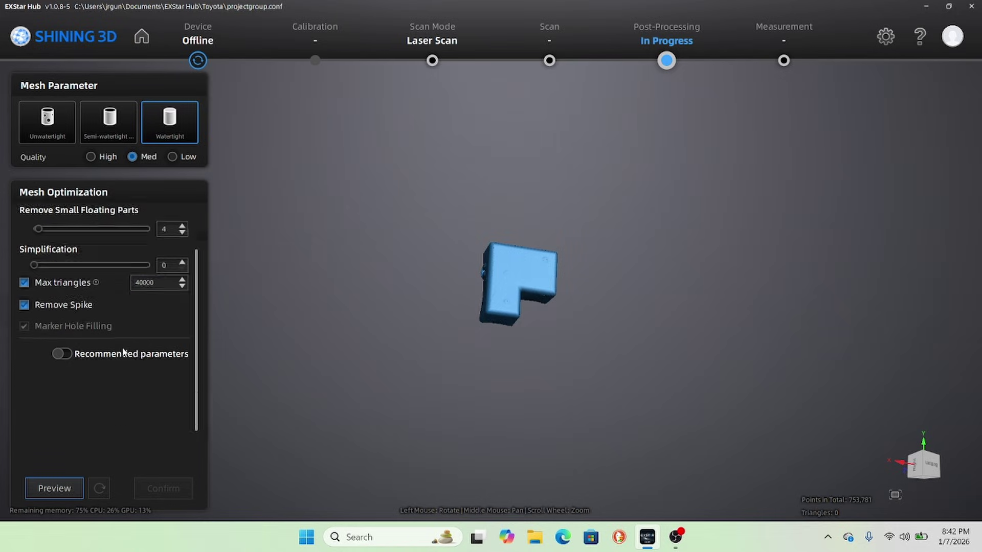
pyautogui.scroll(3, 53, 364)
pyautogui.scroll(-1, 54, 364)
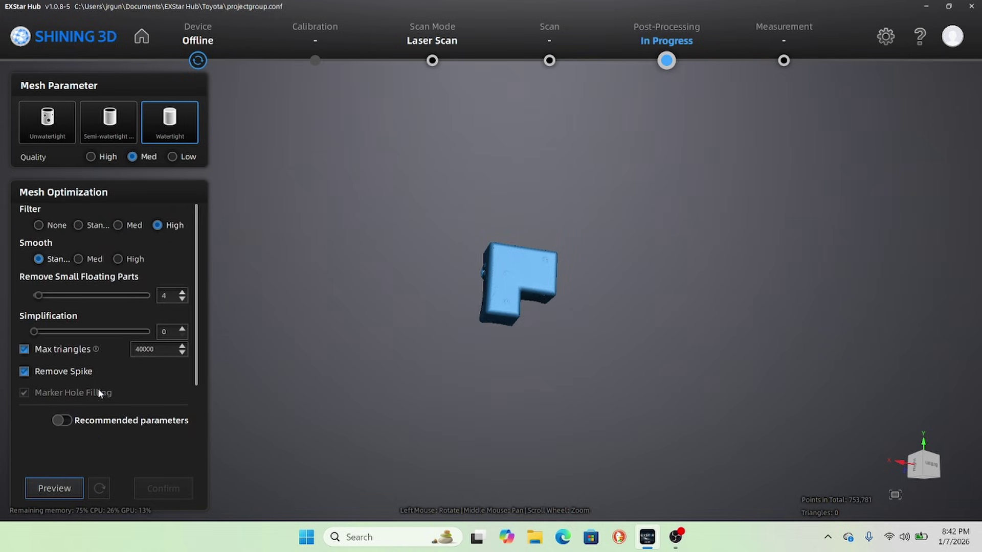
pyautogui.click(77, 259)
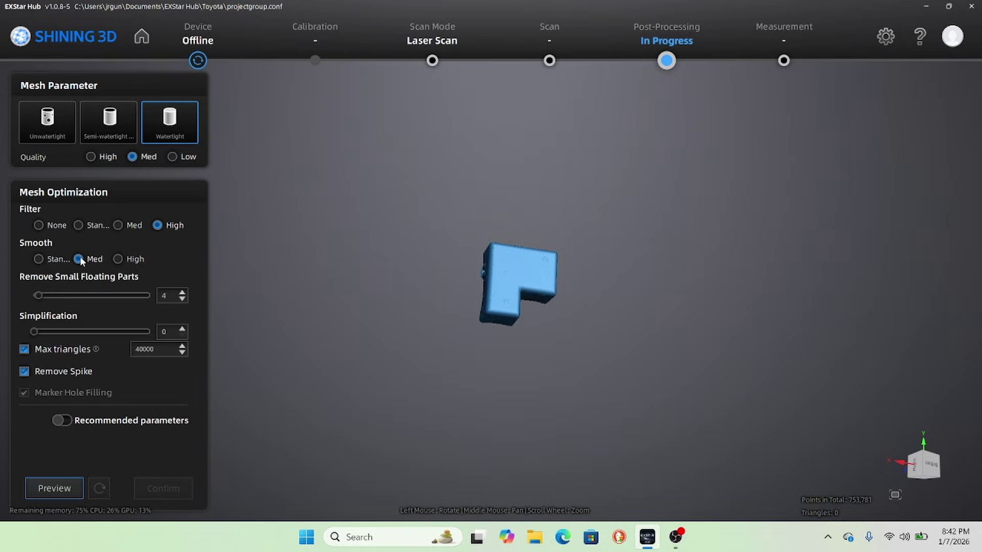
pyautogui.click(56, 490)
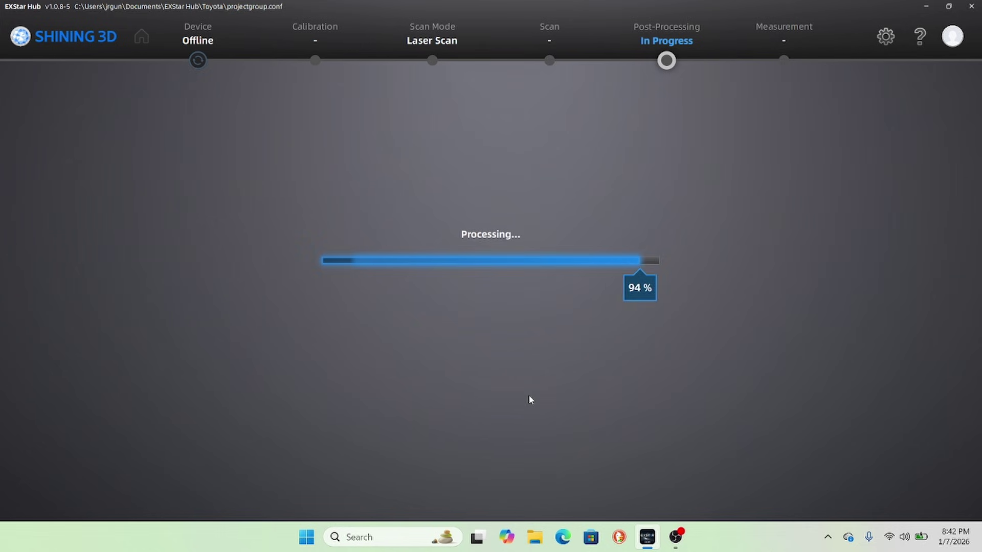
# Preview the mesh again as an Unwatertight model and inspect the open box from inside and outside
pyautogui.moveTo(530, 424); pyautogui.dragTo(531, 151)
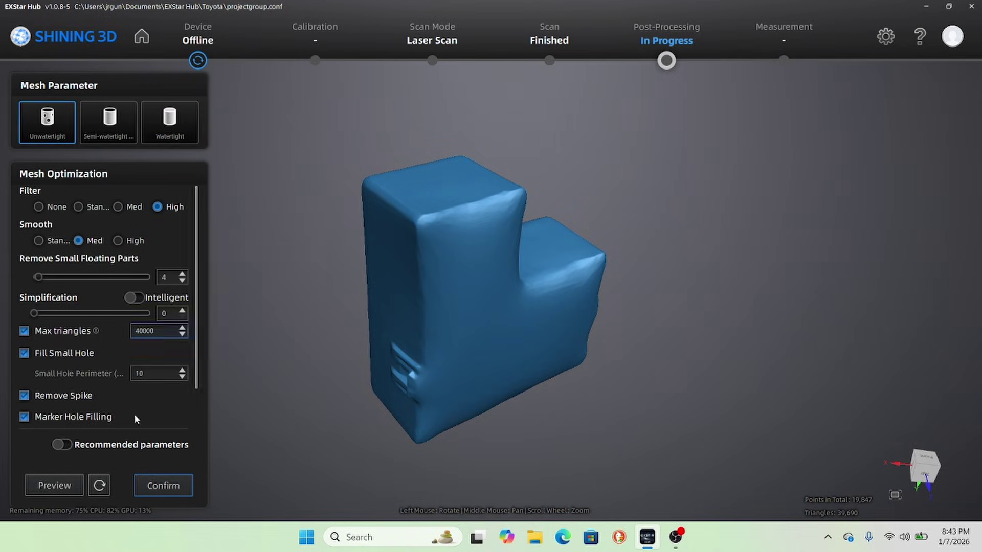
pyautogui.click(56, 486)
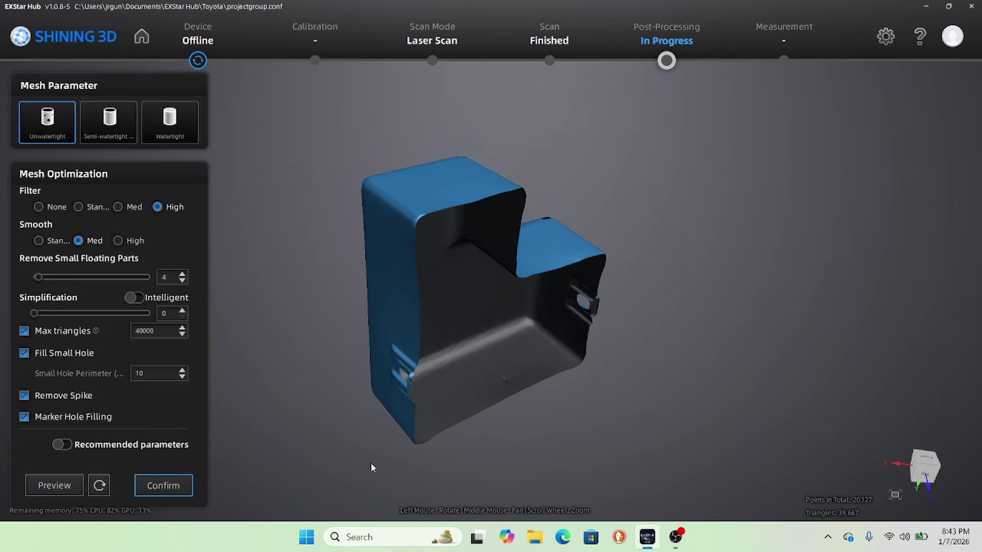
pyautogui.moveTo(614, 387); pyautogui.dragTo(631, 348)
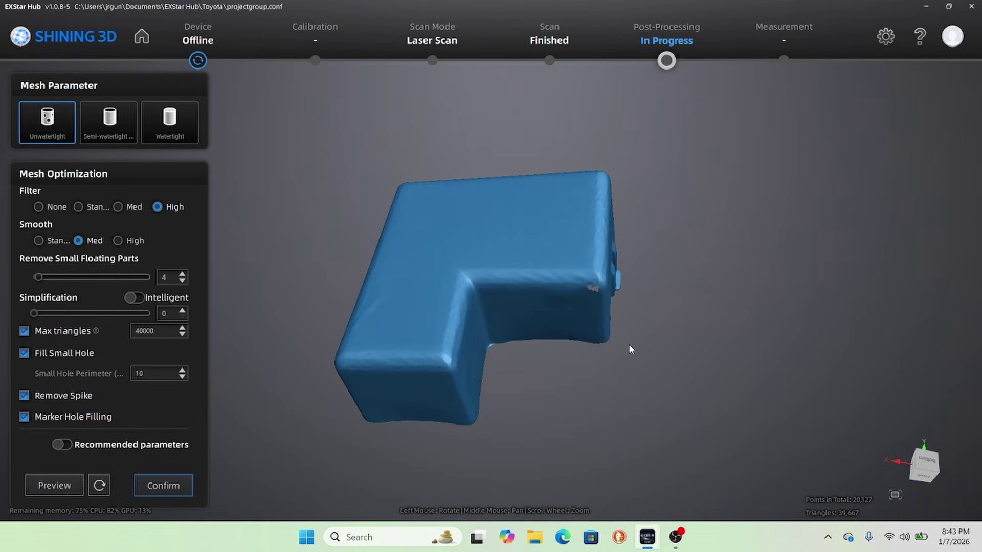
pyautogui.moveTo(501, 137); pyautogui.dragTo(420, 292)
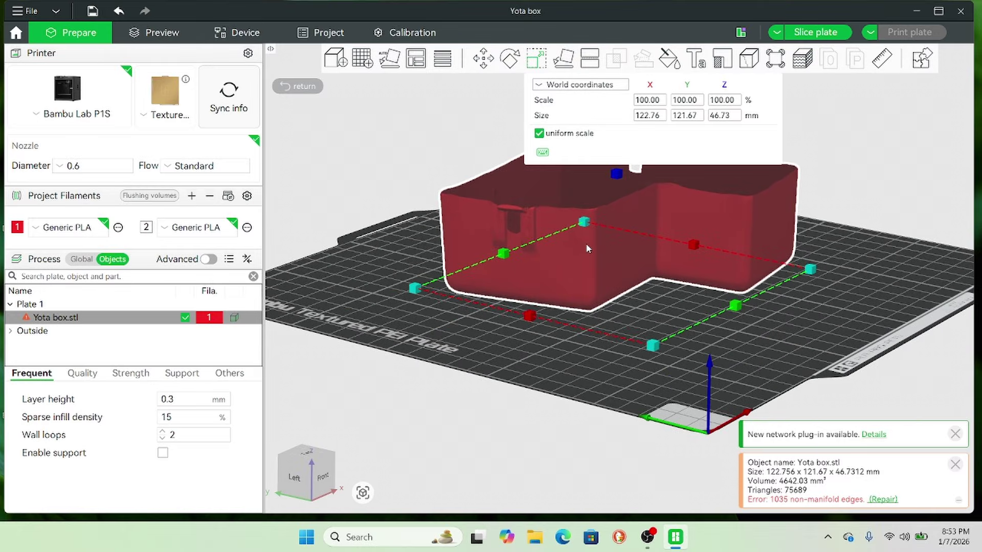
# Close the Scale tool, dismiss the notifications and repair the non-manifold edges of the Yota box.stl model
pyautogui.scroll(5, 576, 280)
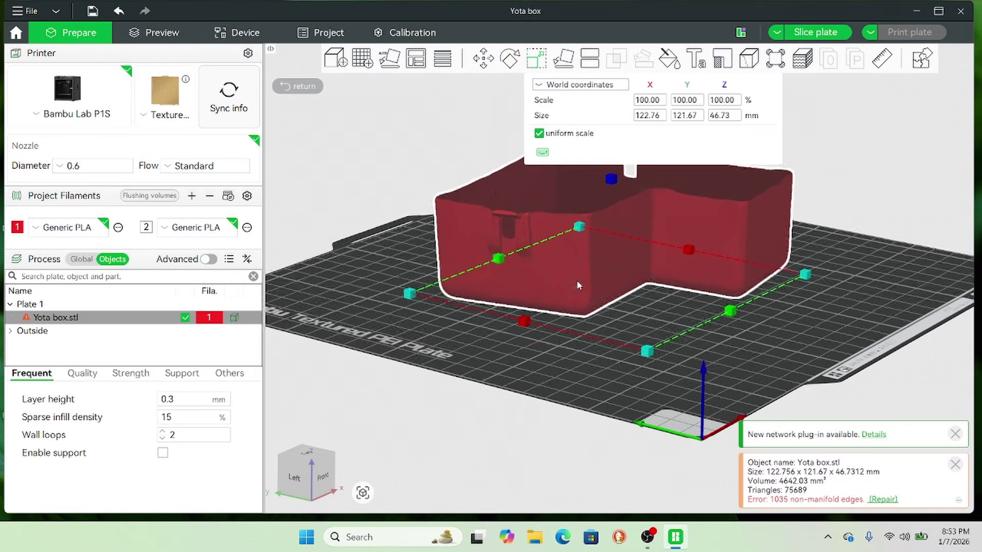
pyautogui.scroll(-3, 406, 345)
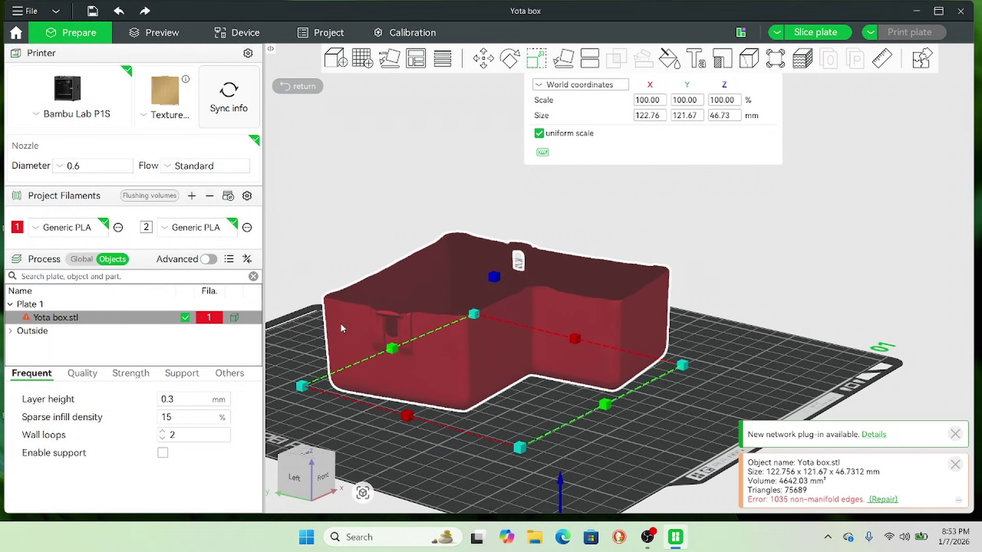
pyautogui.click(887, 500)
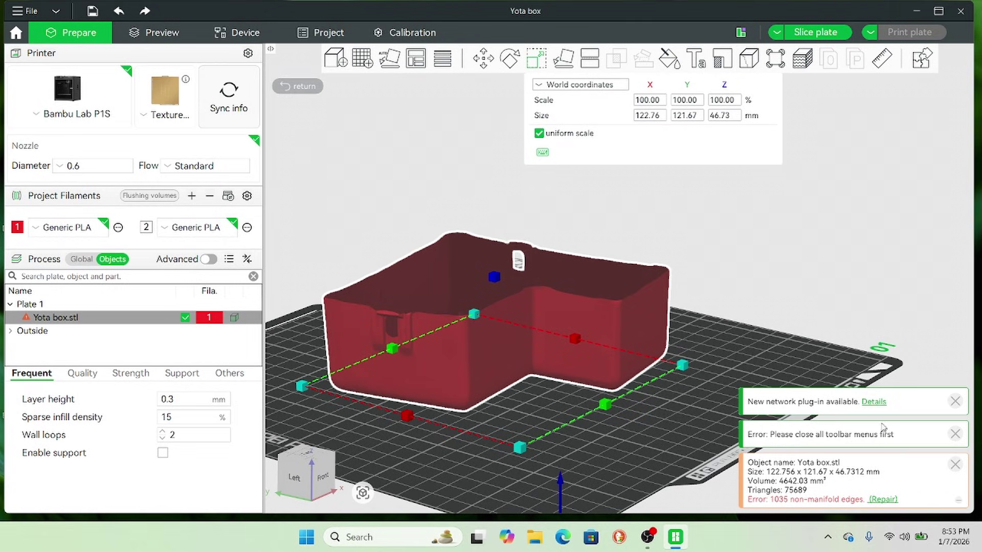
pyautogui.click(836, 163)
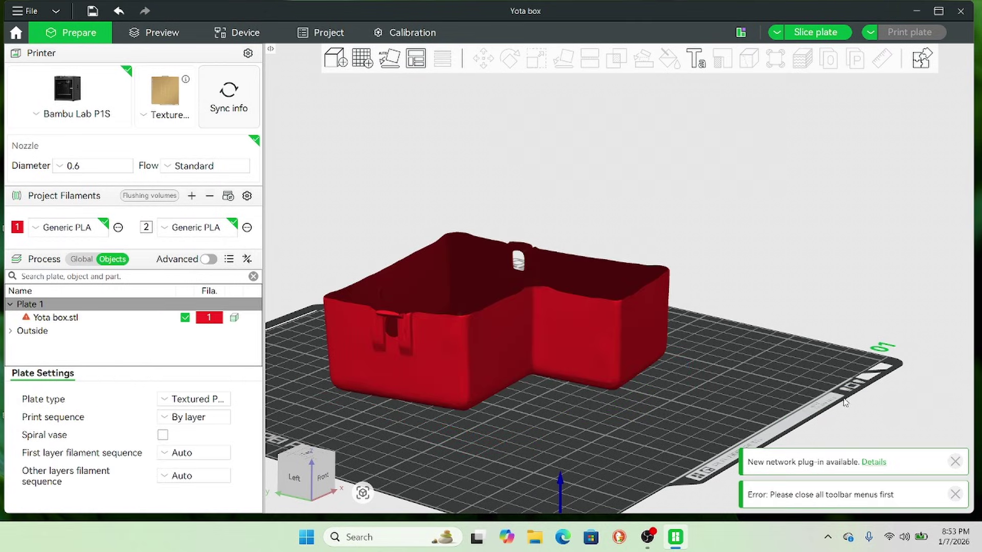
pyautogui.click(954, 494)
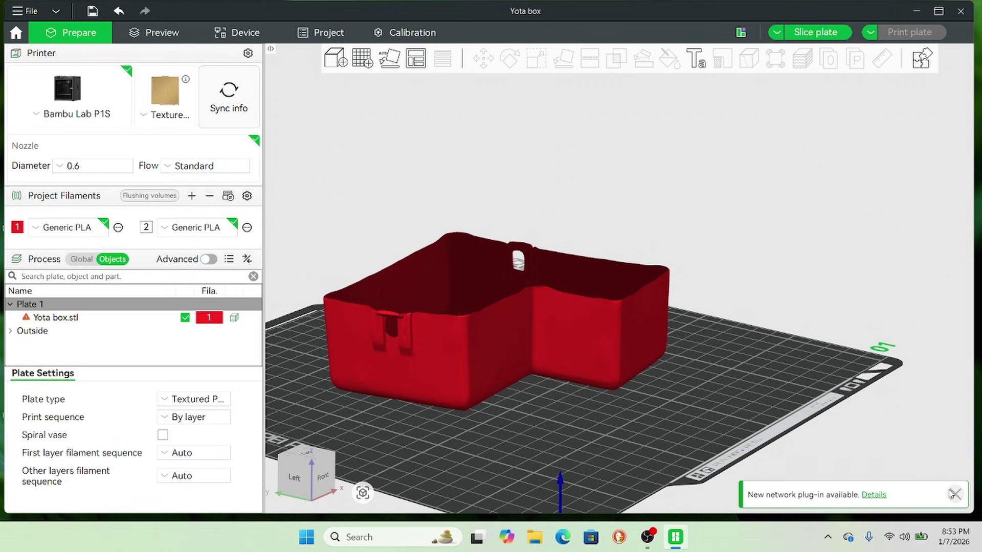
pyautogui.click(954, 494)
pyautogui.click(445, 368)
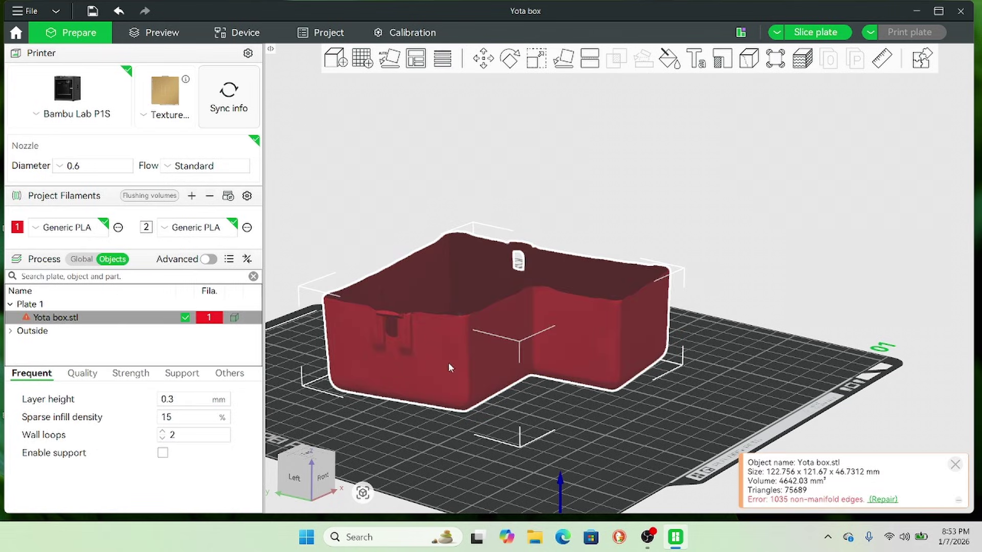
pyautogui.click(883, 500)
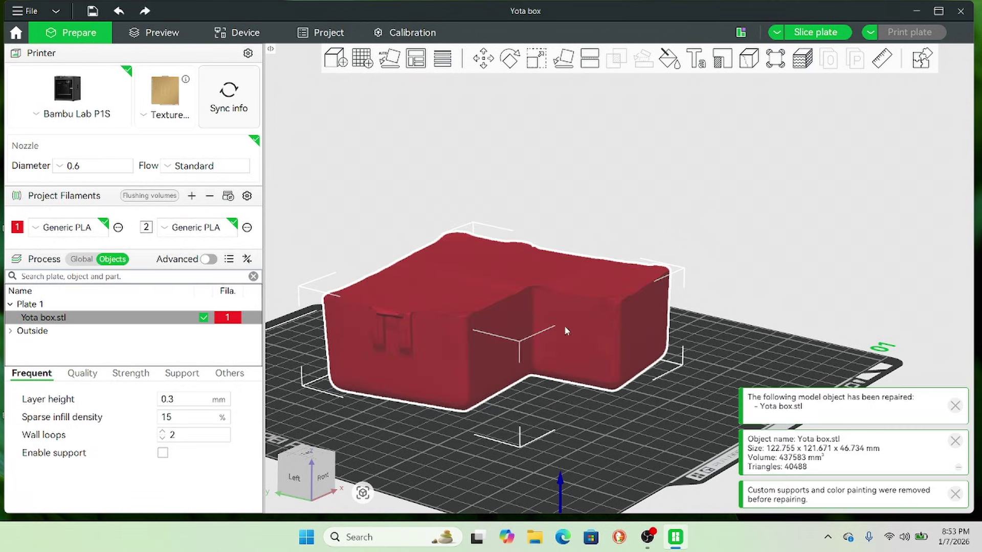
# Examine the top and sides of the repaired Yota box model on the build plate
pyautogui.scroll(2, 577, 274)
pyautogui.scroll(-2, 551, 332)
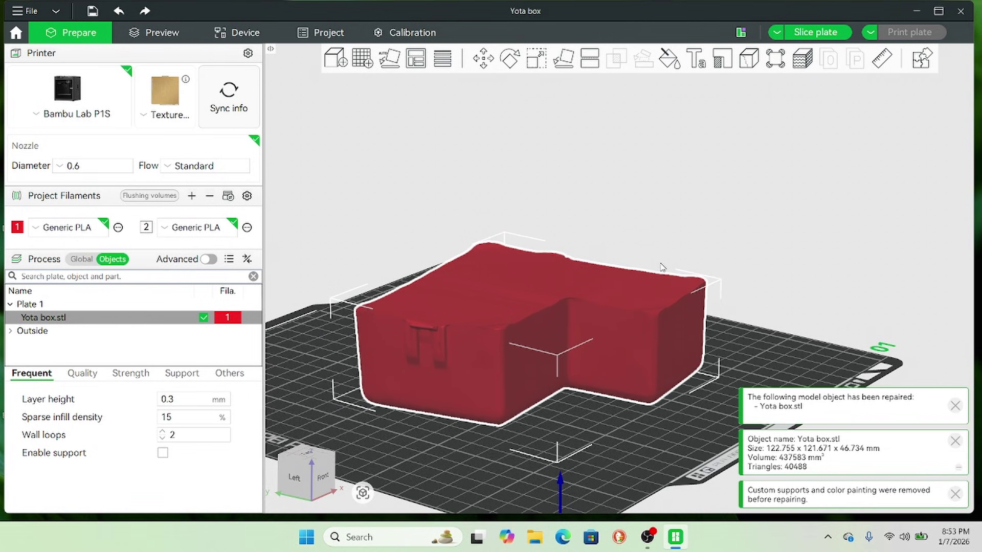
pyautogui.moveTo(648, 251); pyautogui.dragTo(757, 242, button='middle')
pyautogui.moveTo(757, 241); pyautogui.dragTo(799, 189)
pyautogui.moveTo(525, 300); pyautogui.dragTo(552, 313)
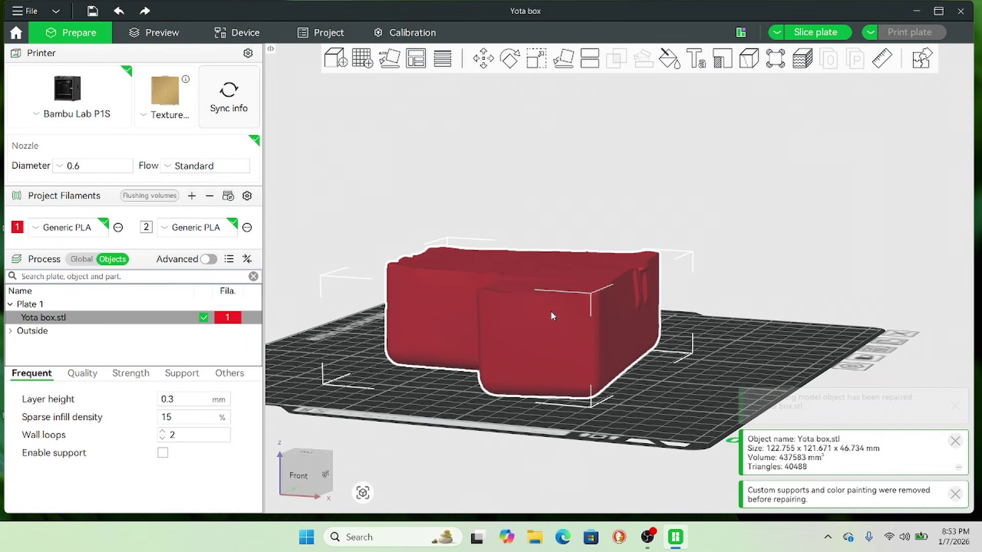
pyautogui.moveTo(716, 343); pyautogui.dragTo(773, 366)
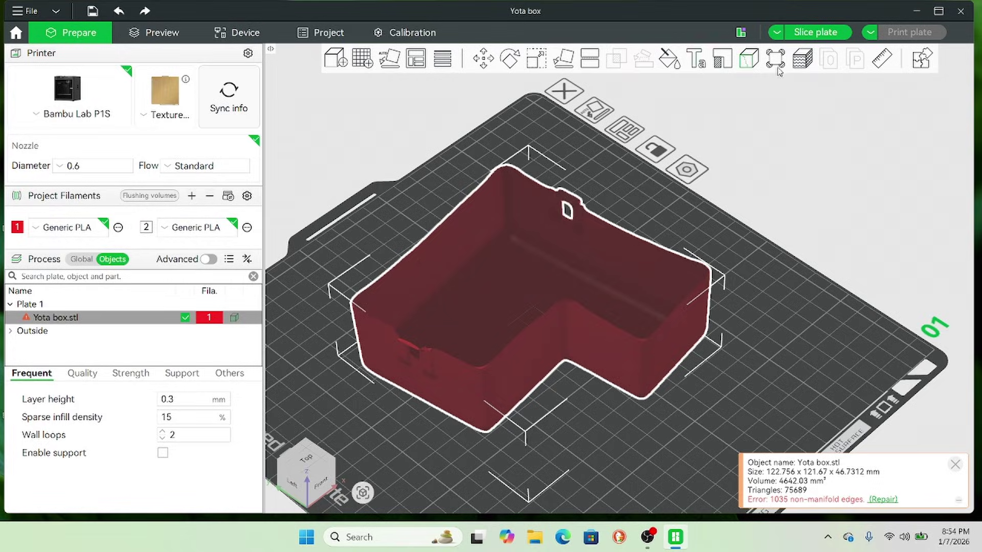
# Paint fuzzy skin over the body of the unrepaired Yota box model using the Fill tool
pyautogui.click(801, 58)
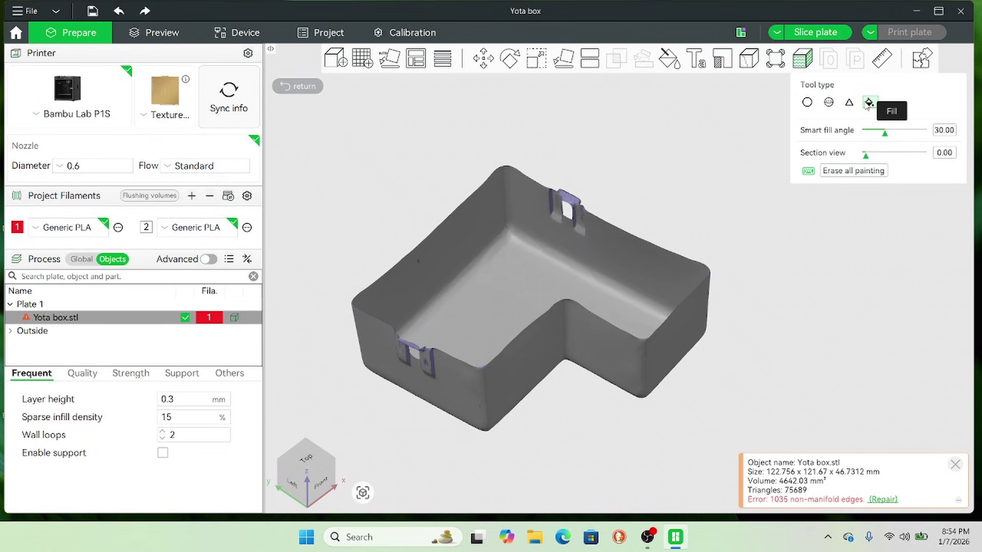
pyautogui.click(488, 404)
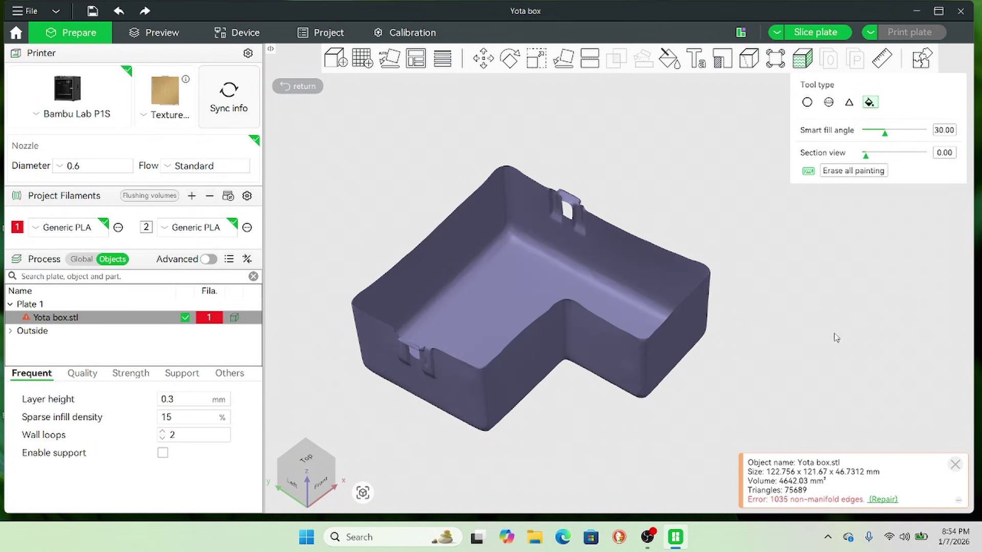
# Start variable layer height editing on the Yota box model, view its underside and smooth the layer heights with a radius of 5
pyautogui.click(452, 64)
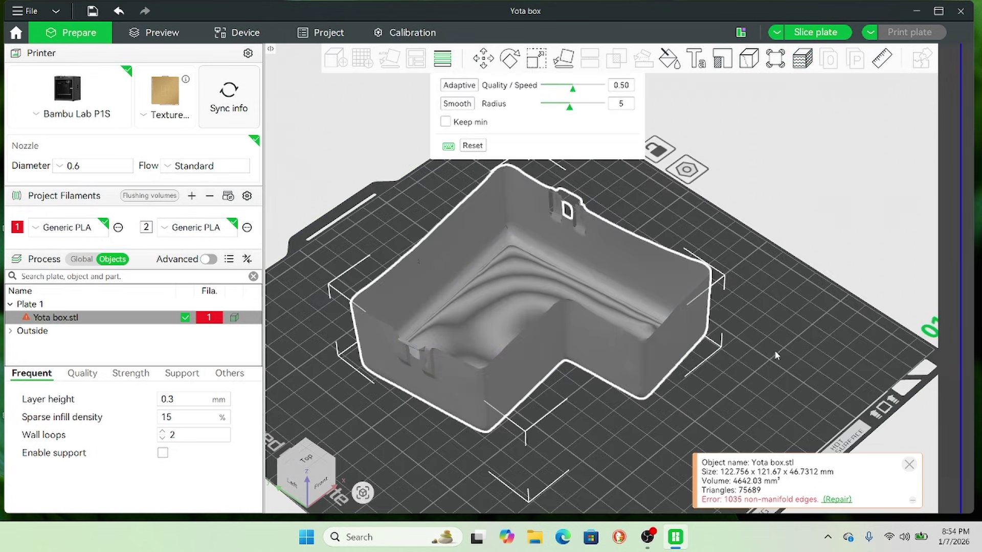
pyautogui.moveTo(775, 350); pyautogui.dragTo(807, 196)
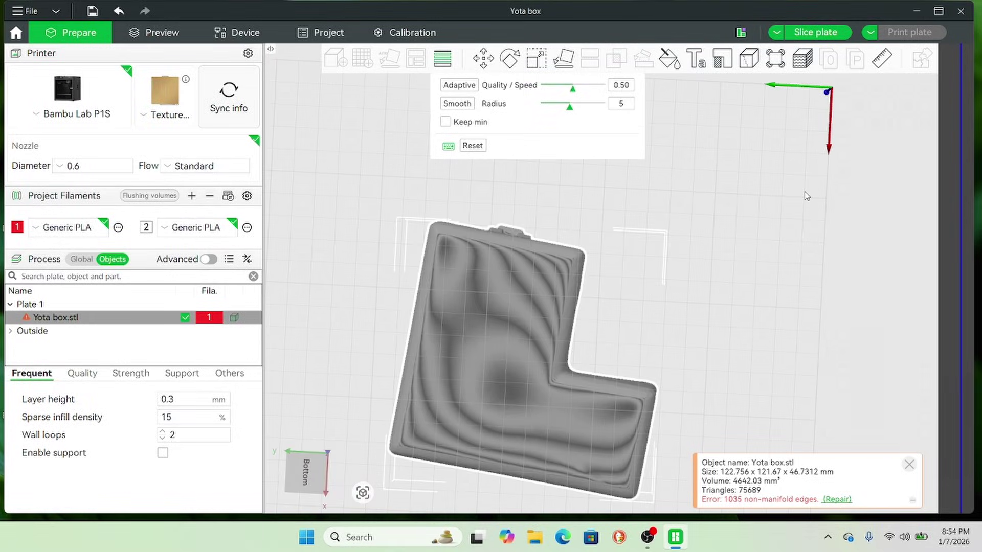
pyautogui.click(472, 104)
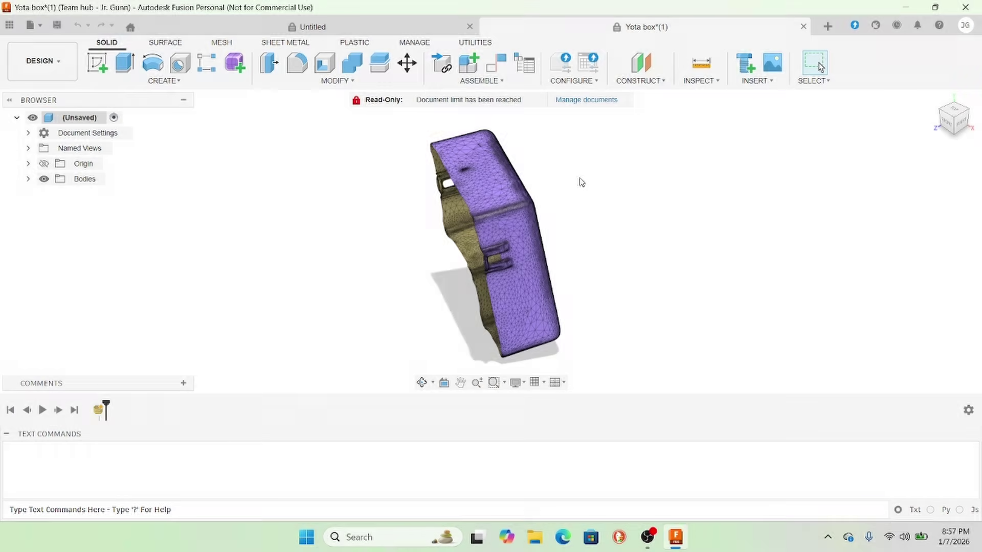
# Switch to the Yota box mesh in Autodesk Fusion and look through the mesh creation, preparation, modification and construction commands
pyautogui.click(355, 44)
pyautogui.click(224, 44)
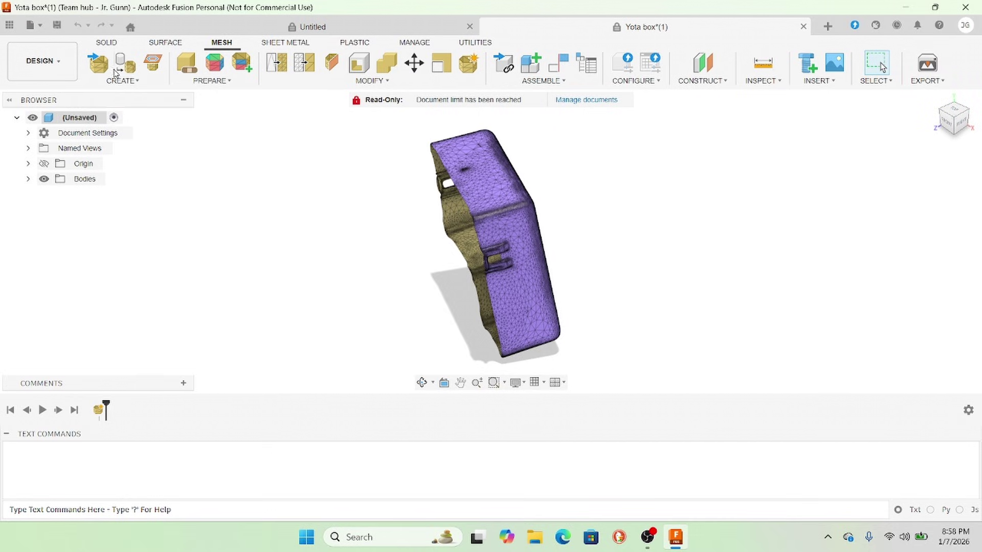
pyautogui.click(135, 81)
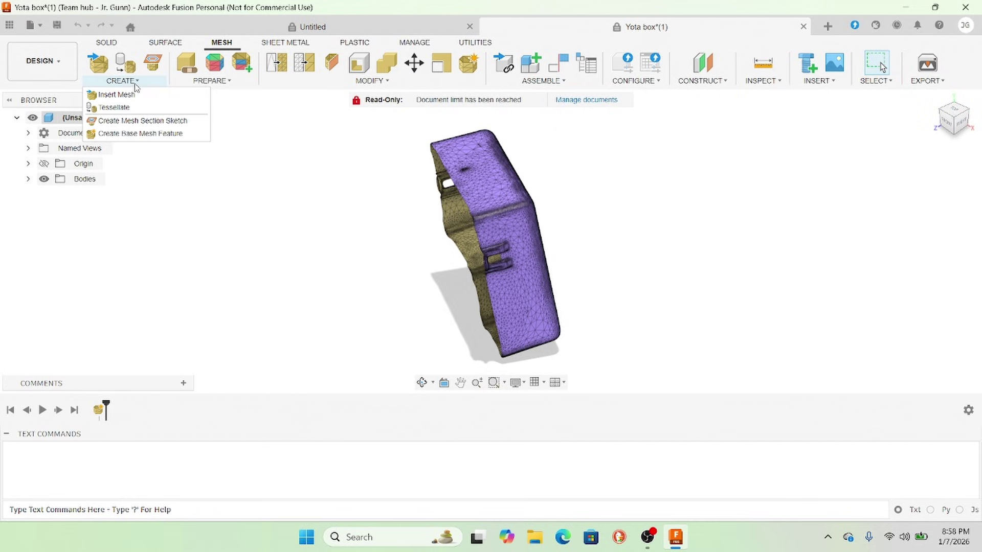
pyautogui.moveTo(193, 86)
pyautogui.moveTo(352, 86)
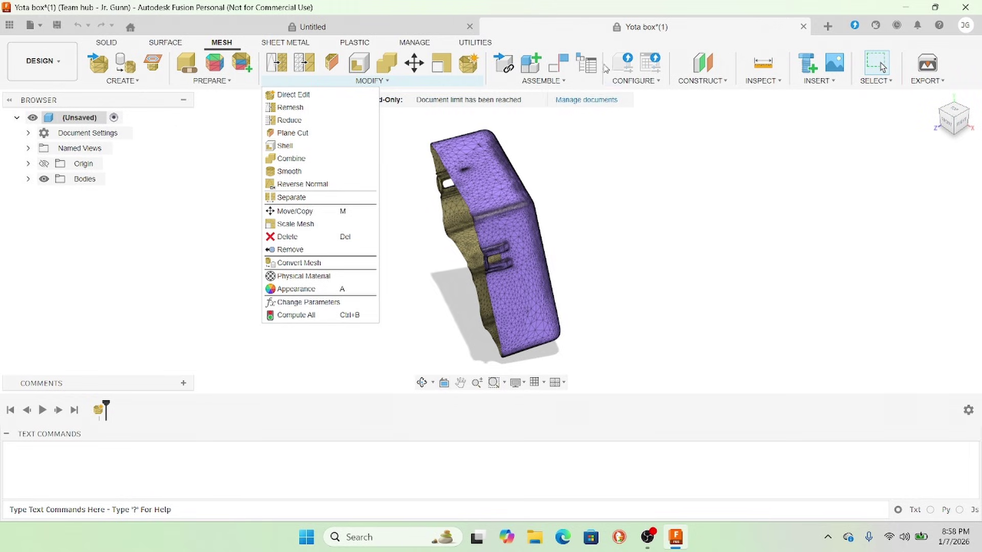
pyautogui.moveTo(702, 80)
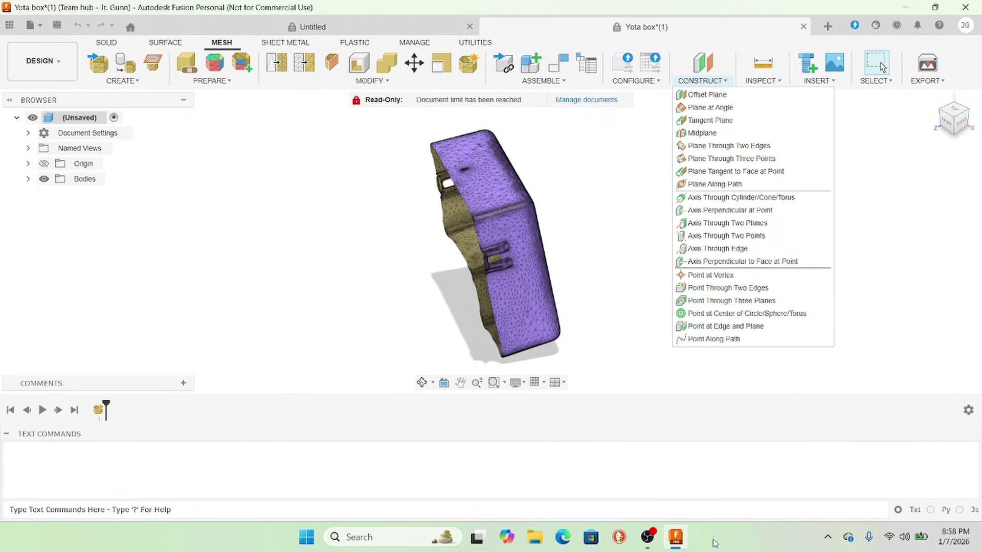
pyautogui.click(618, 539)
pyautogui.click(619, 539)
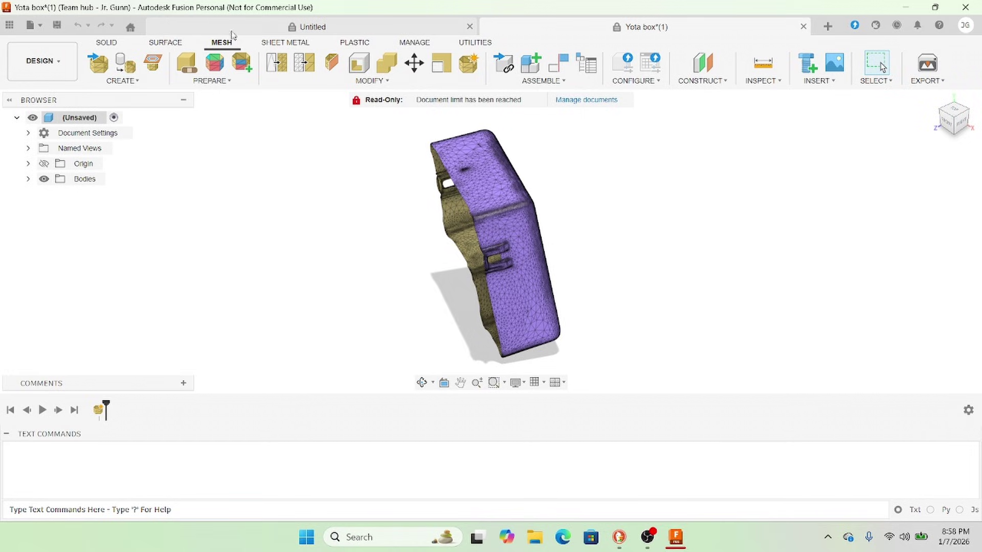
pyautogui.click(212, 81)
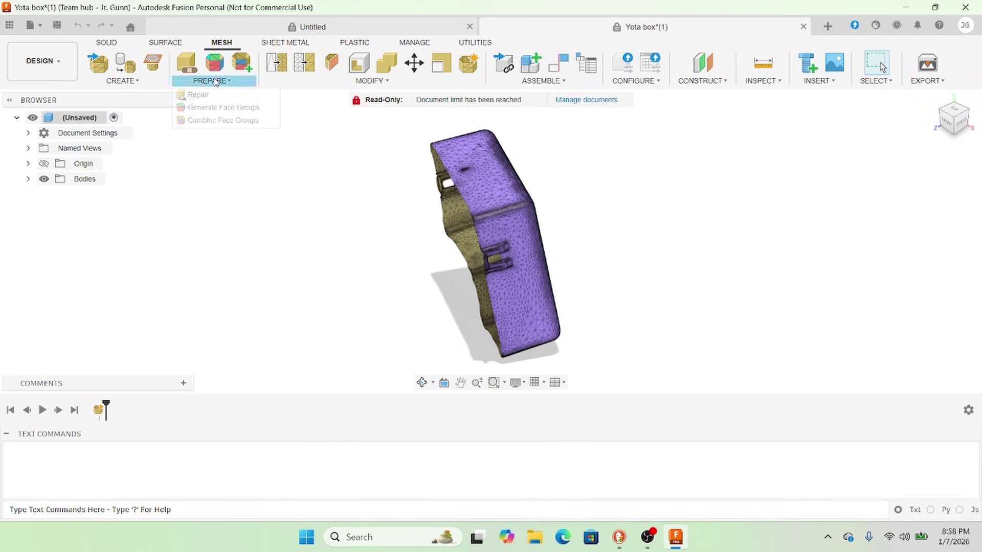
pyautogui.moveTo(151, 84)
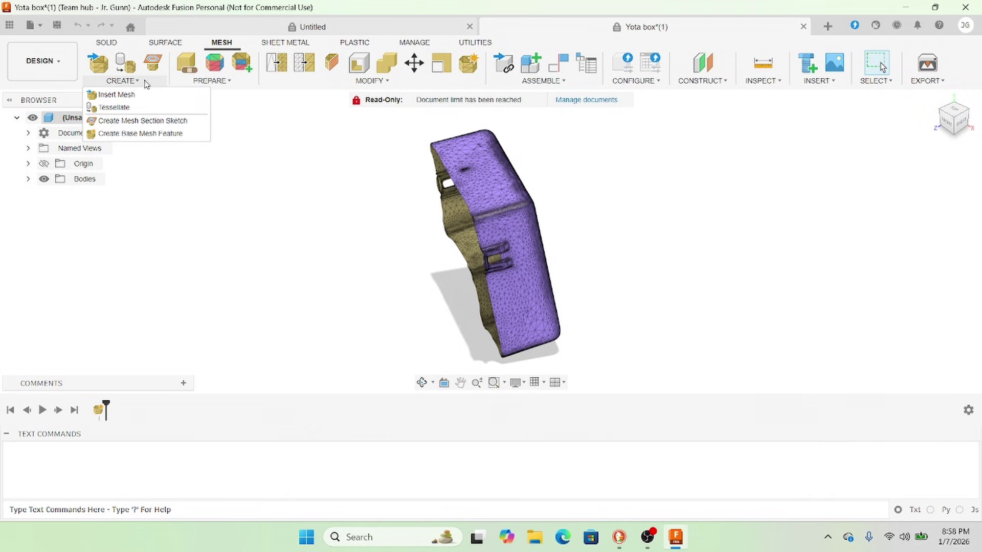
# Convert the Yota box mesh body with Convert Mesh, keeping the Parametric operation, and clear the selection
pyautogui.click(364, 80)
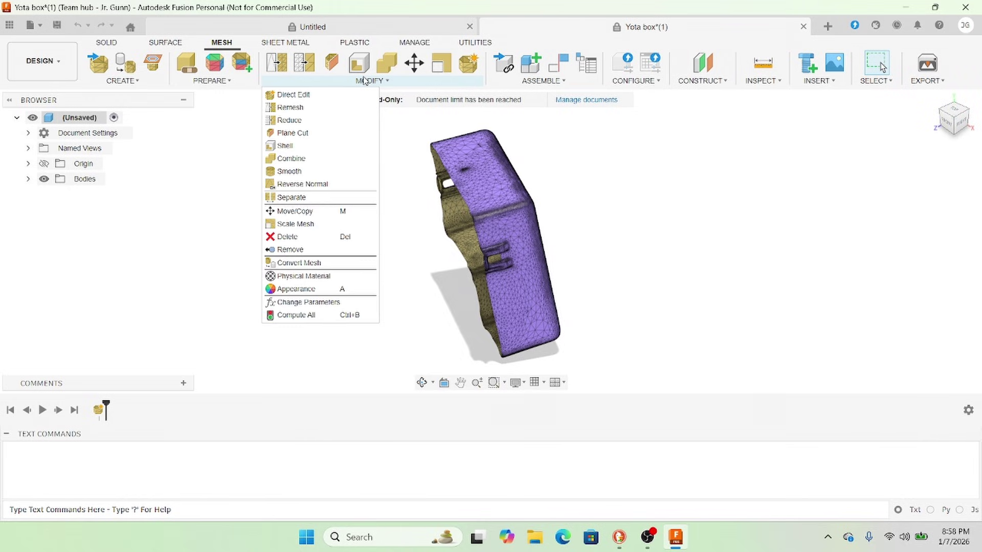
pyautogui.click(290, 263)
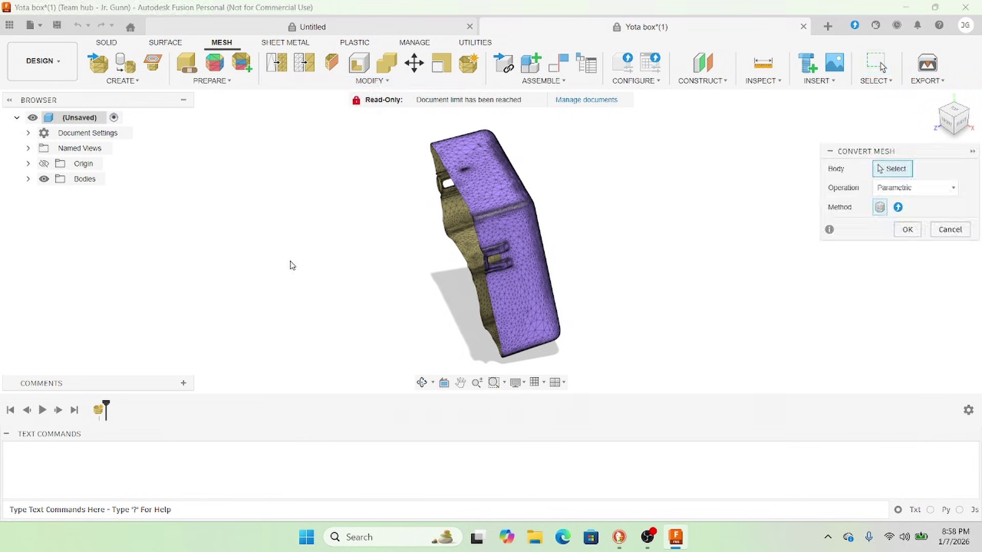
pyautogui.click(505, 232)
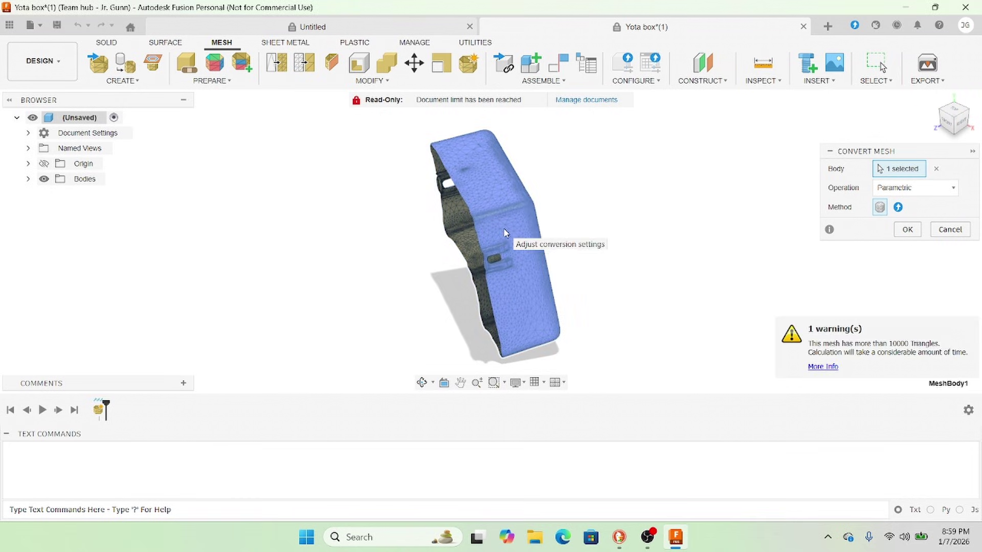
pyautogui.click(920, 194)
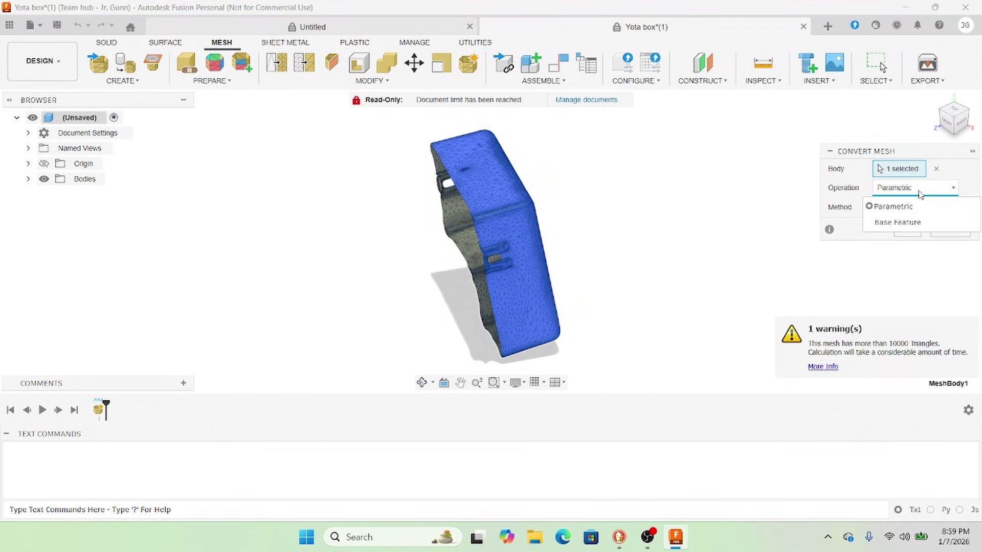
pyautogui.click(921, 195)
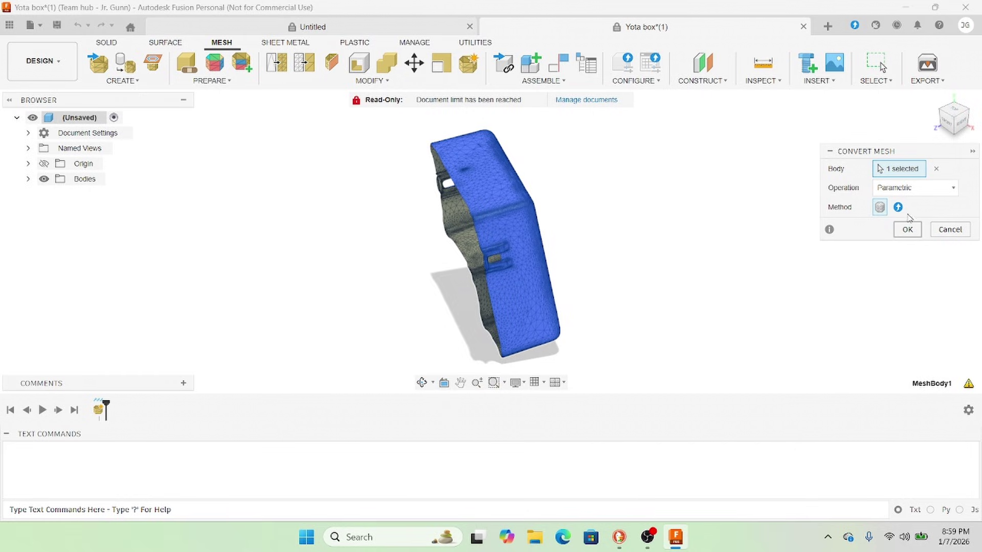
pyautogui.click(908, 230)
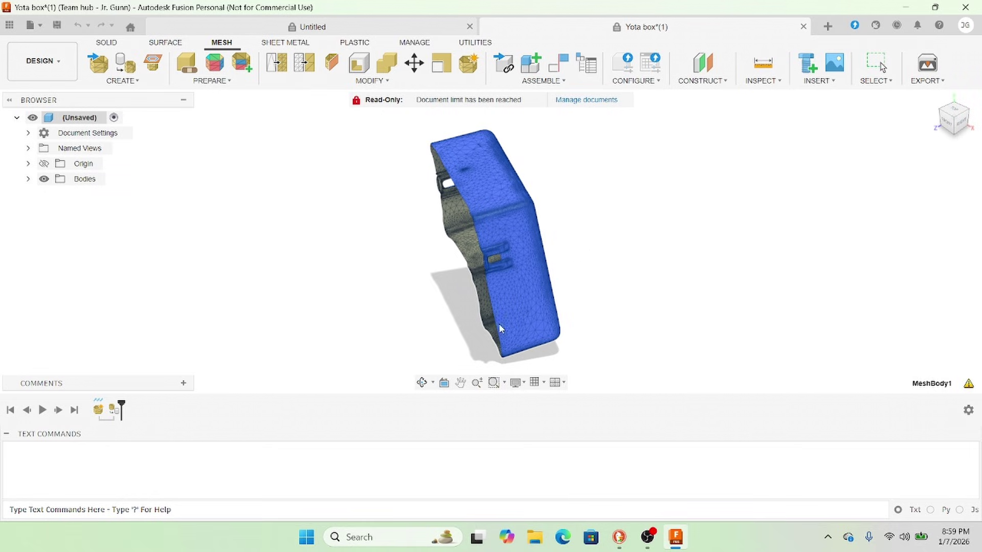
pyautogui.click(413, 313)
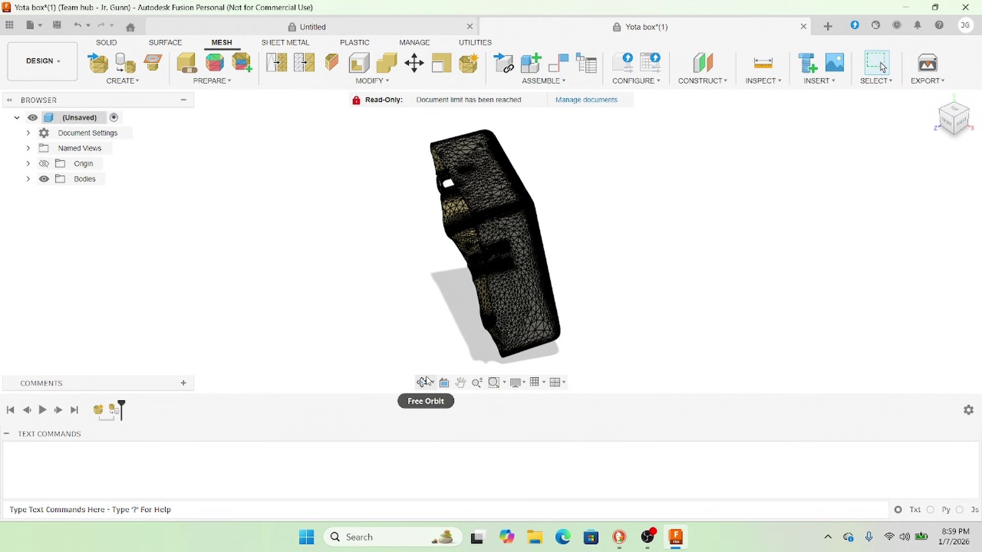
# Examine the base and outer sides of the converted L-shaped box body
pyautogui.click(421, 383)
pyautogui.moveTo(454, 325); pyautogui.dragTo(609, 144)
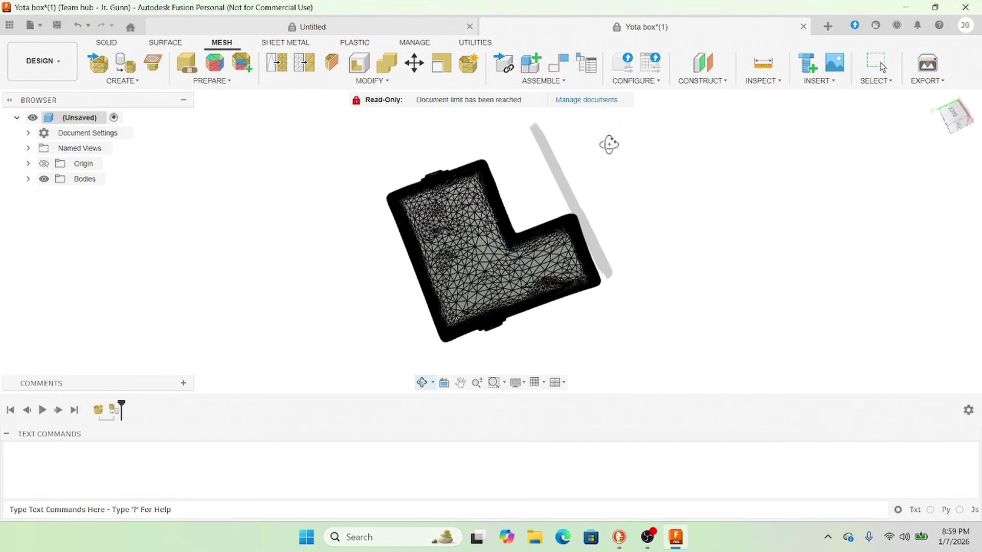
pyautogui.press('Escape')
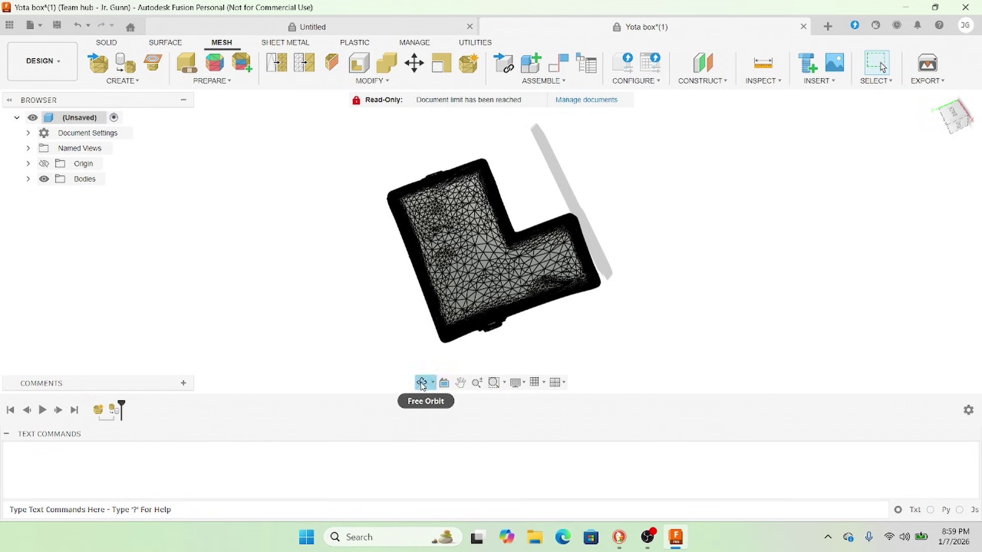
pyautogui.click(422, 383)
pyautogui.moveTo(655, 185); pyautogui.dragTo(620, 160)
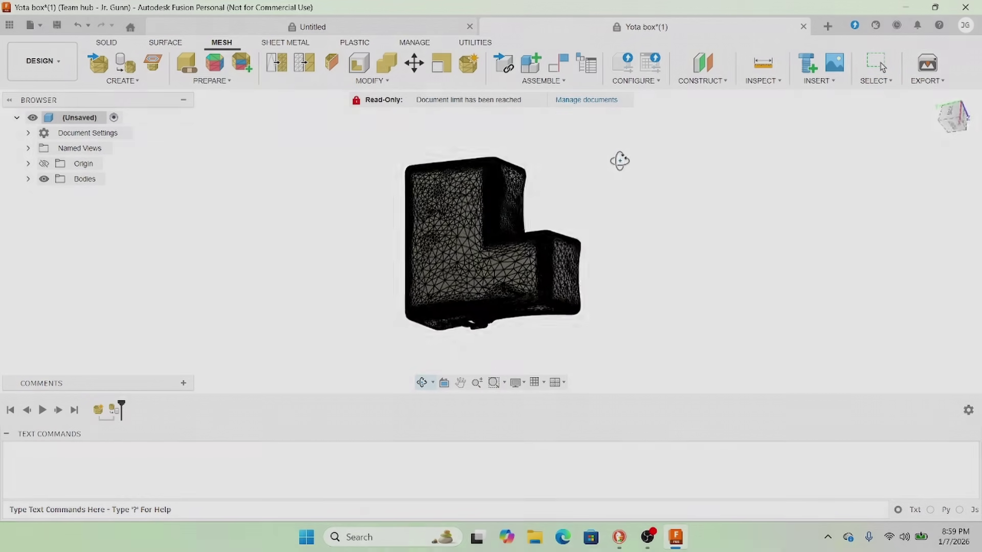